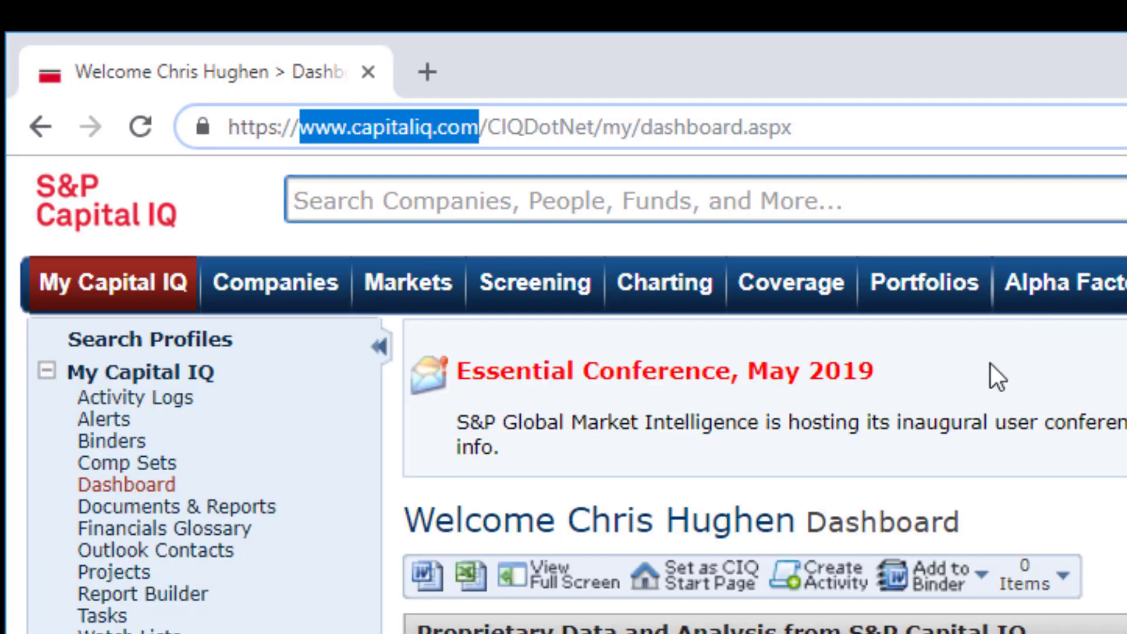
- Open the saved equity screen named Stock Screen from the saved screens list
{"action": "left_click", "coordinate": [559, 293]}
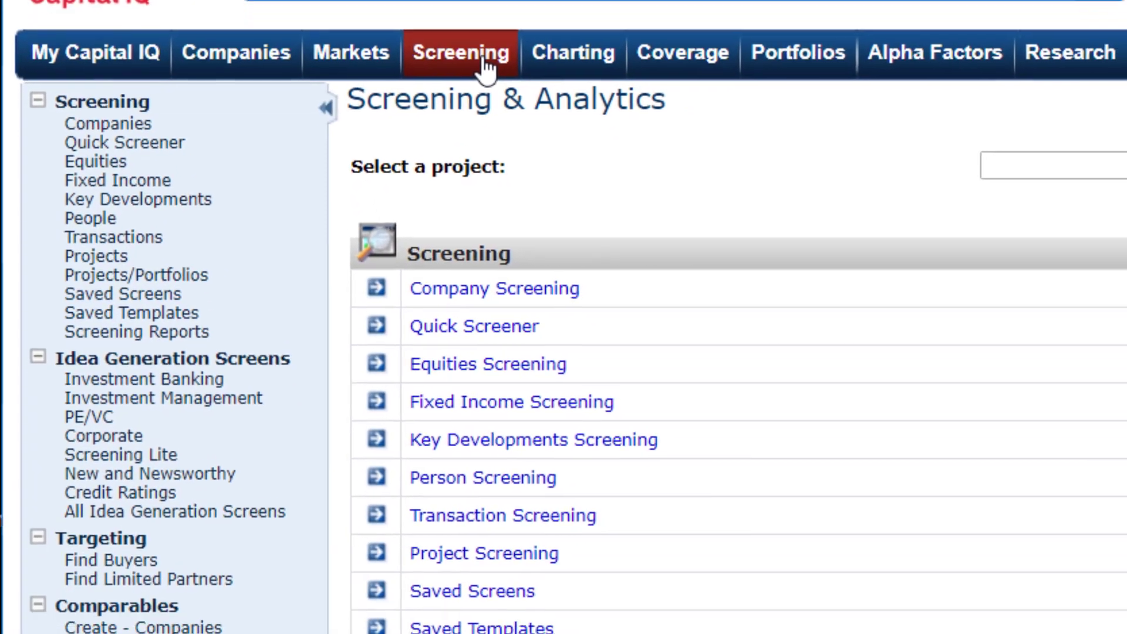
{"action": "mouse_move", "coordinate": [561, 288]}
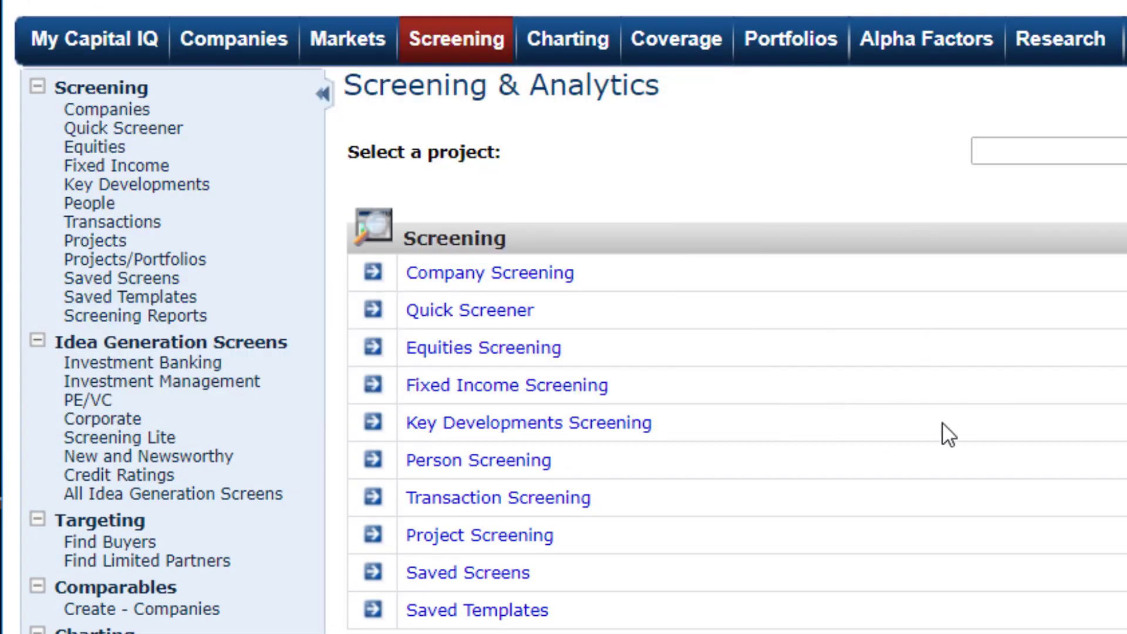
{"action": "left_click", "coordinate": [71, 148]}
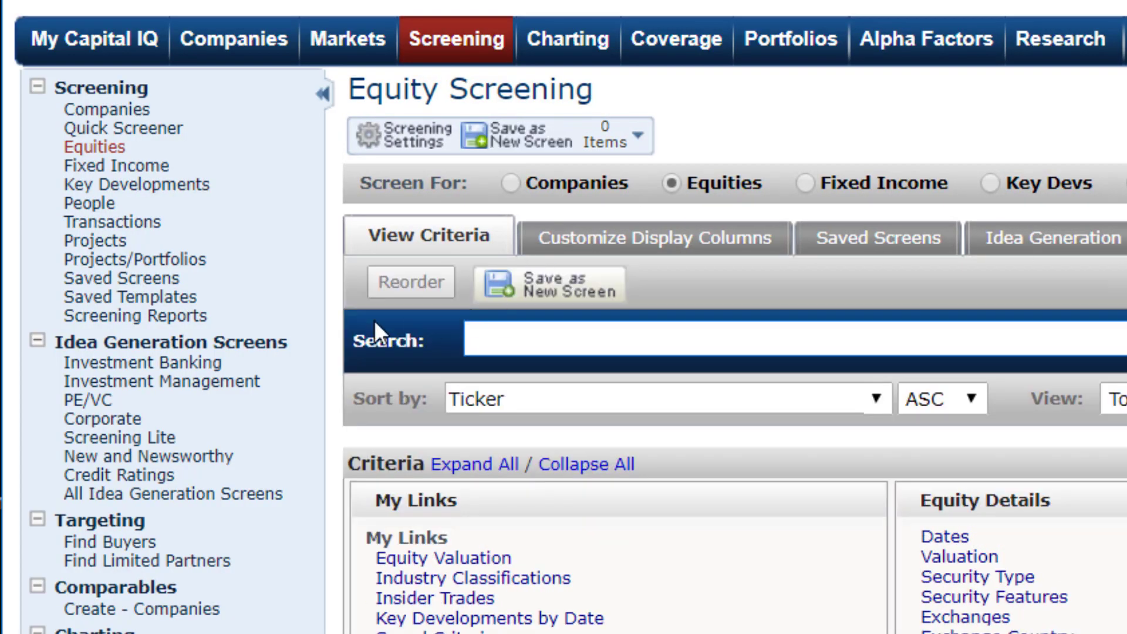
{"action": "left_click", "coordinate": [171, 280]}
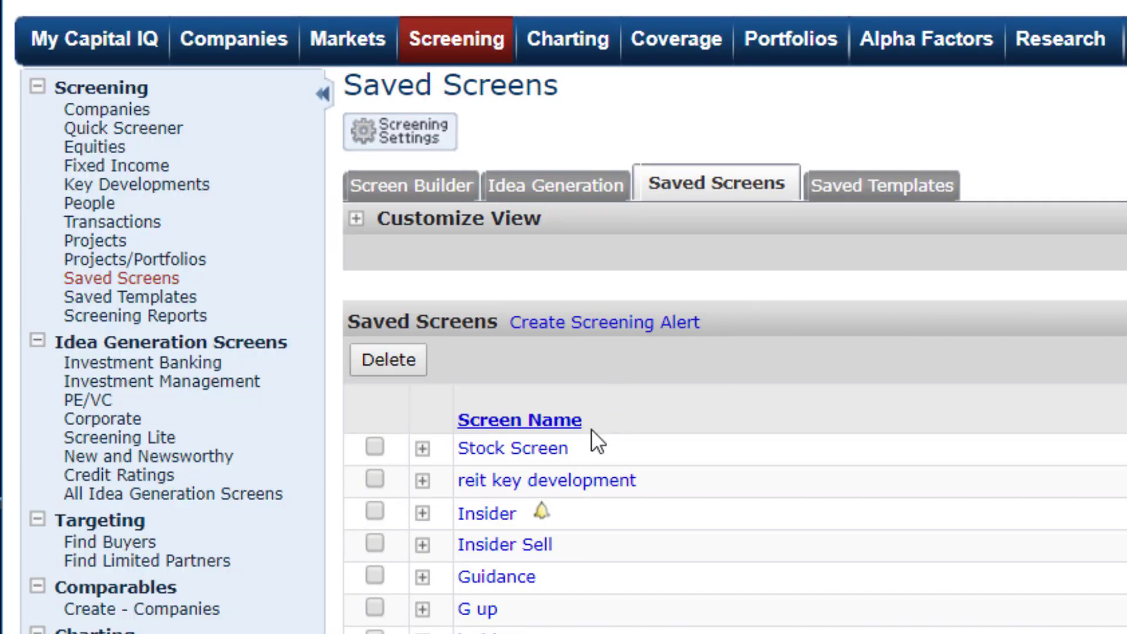
{"action": "left_click", "coordinate": [555, 450]}
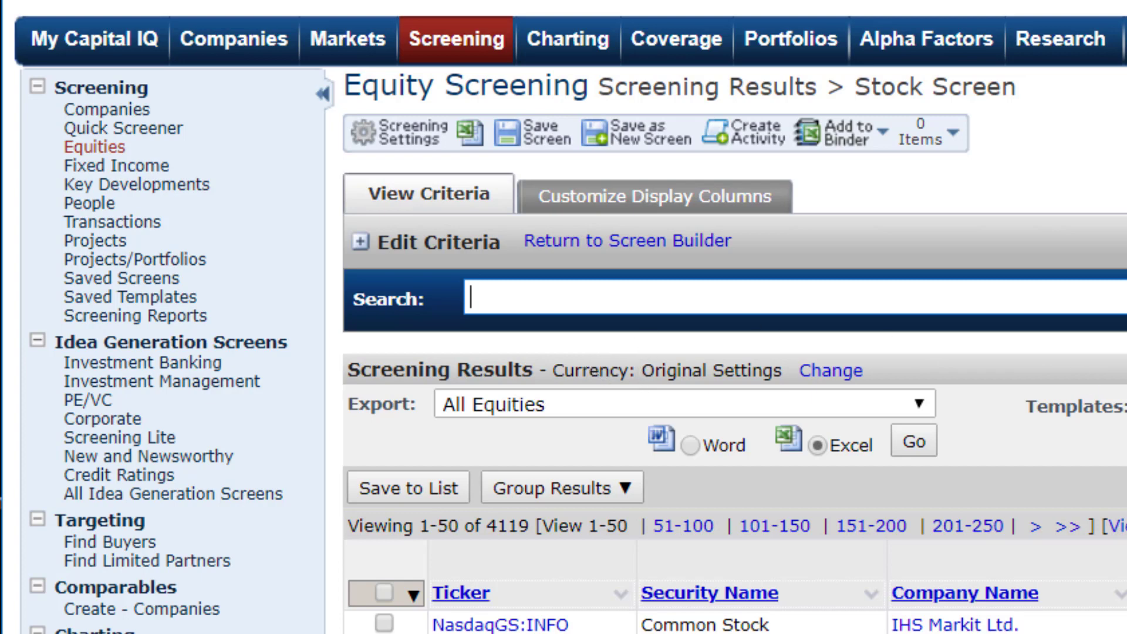
- Return to the Screen Builder and open the Profitability & Margins items among the CIQ Operating Metrics and Ratios for a financial criterion
{"action": "left_click", "coordinate": [640, 251]}
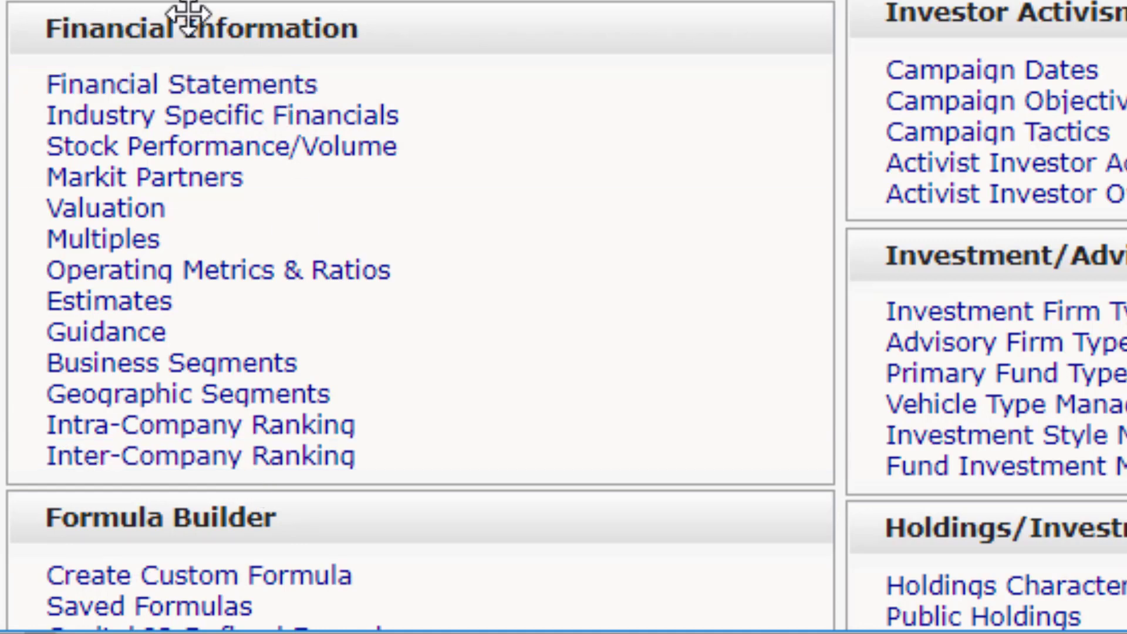
{"action": "left_click", "coordinate": [206, 453]}
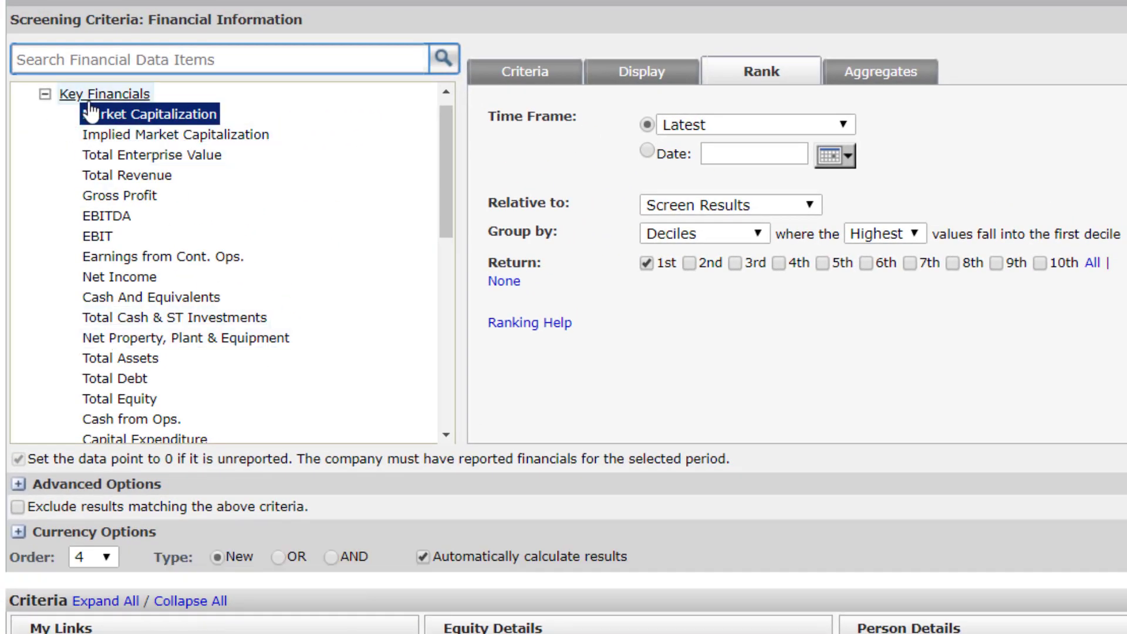
{"action": "left_click", "coordinate": [46, 93]}
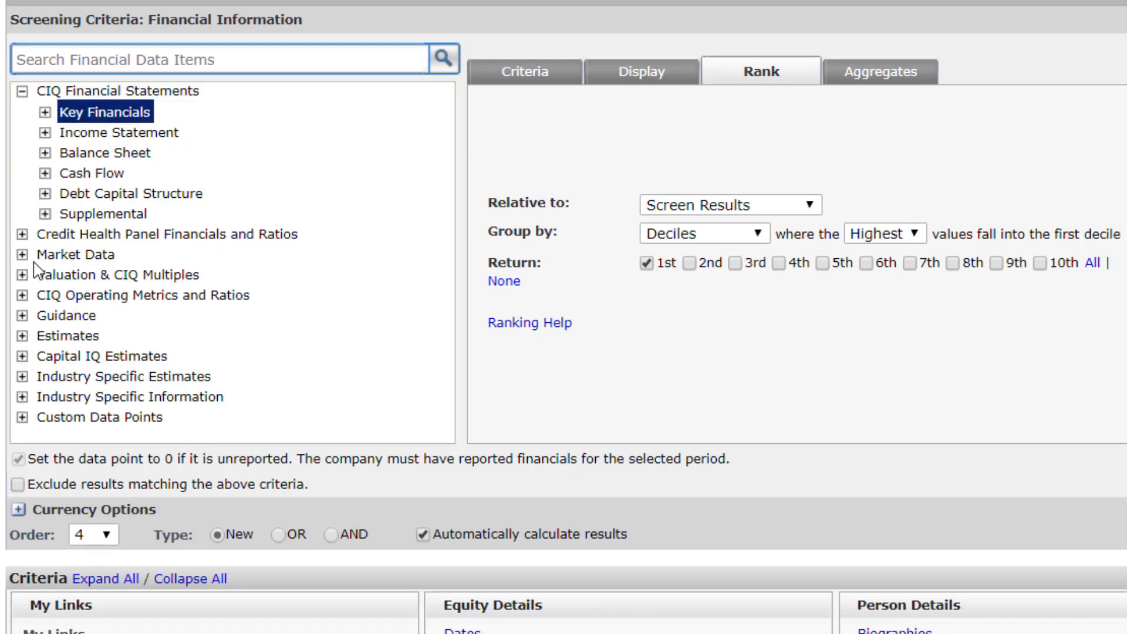
{"action": "left_click", "coordinate": [22, 295]}
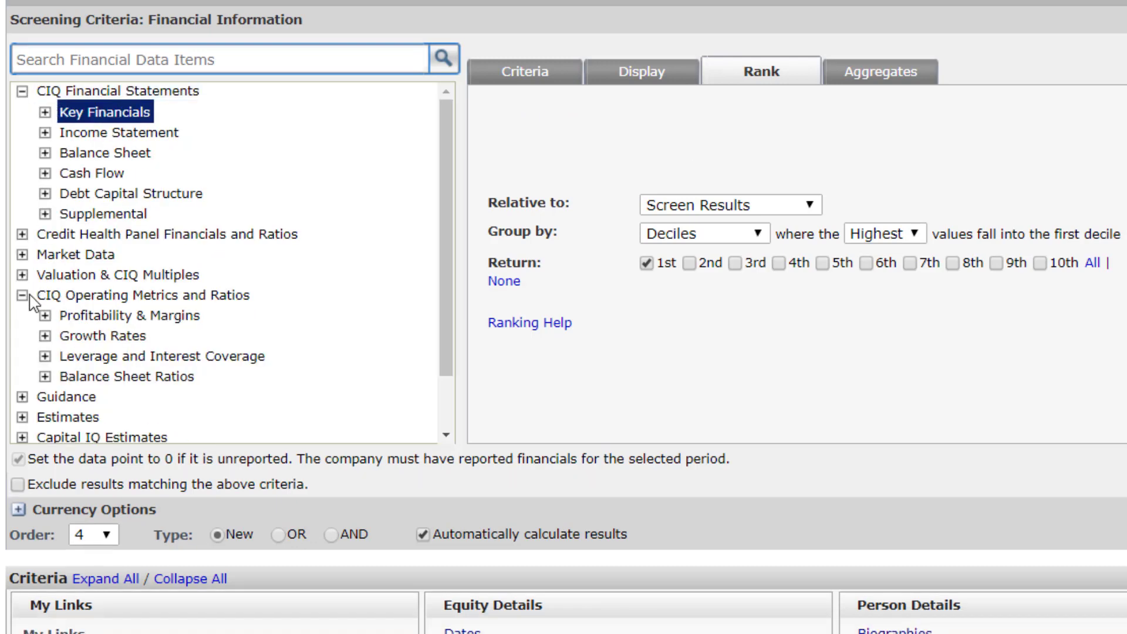
{"action": "double_click", "coordinate": [113, 315]}
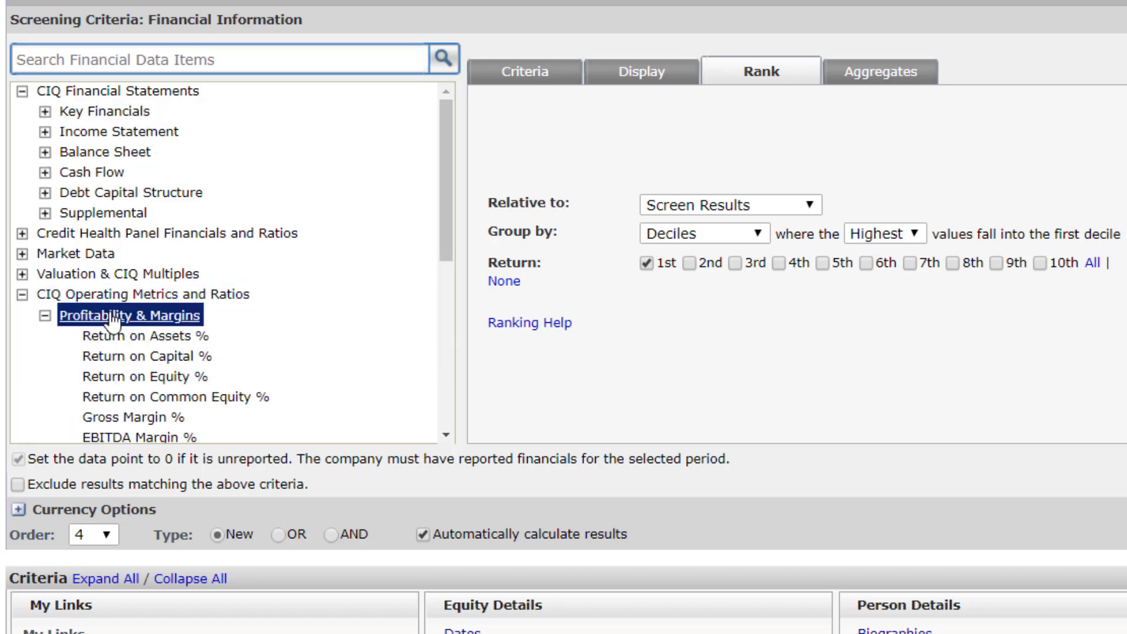
{"action": "scroll", "coordinate": [311, 323], "scroll_direction": "down", "scroll_amount": 3}
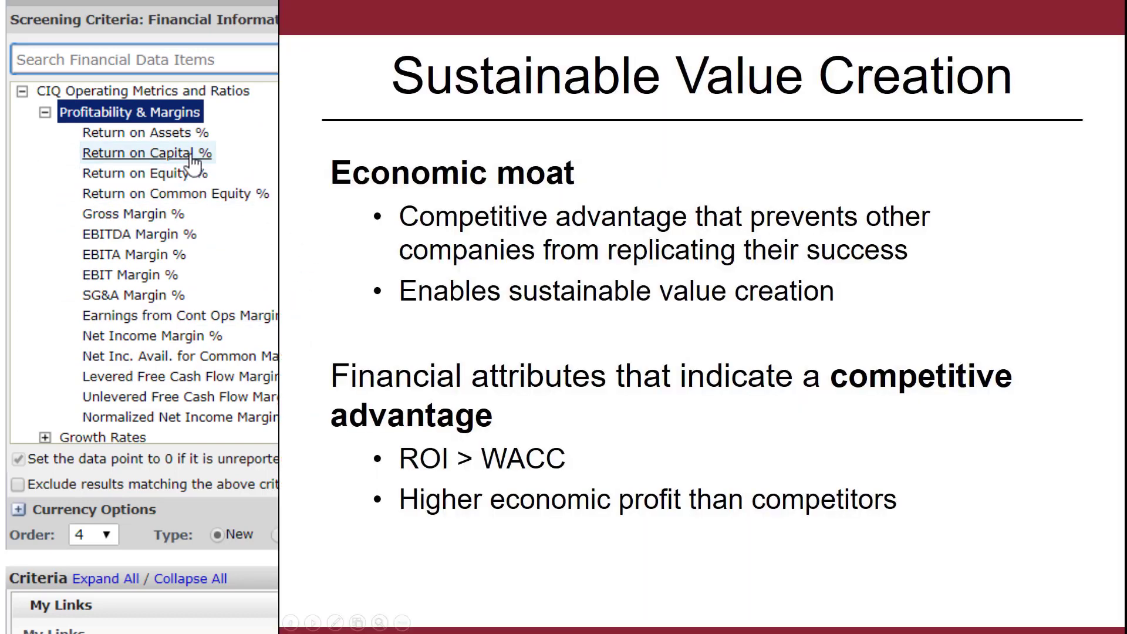
- Add a Return on Capital % [LTM] criterion ranking in the 1st decile relative to Primary Industry
{"action": "left_click", "coordinate": [192, 155]}
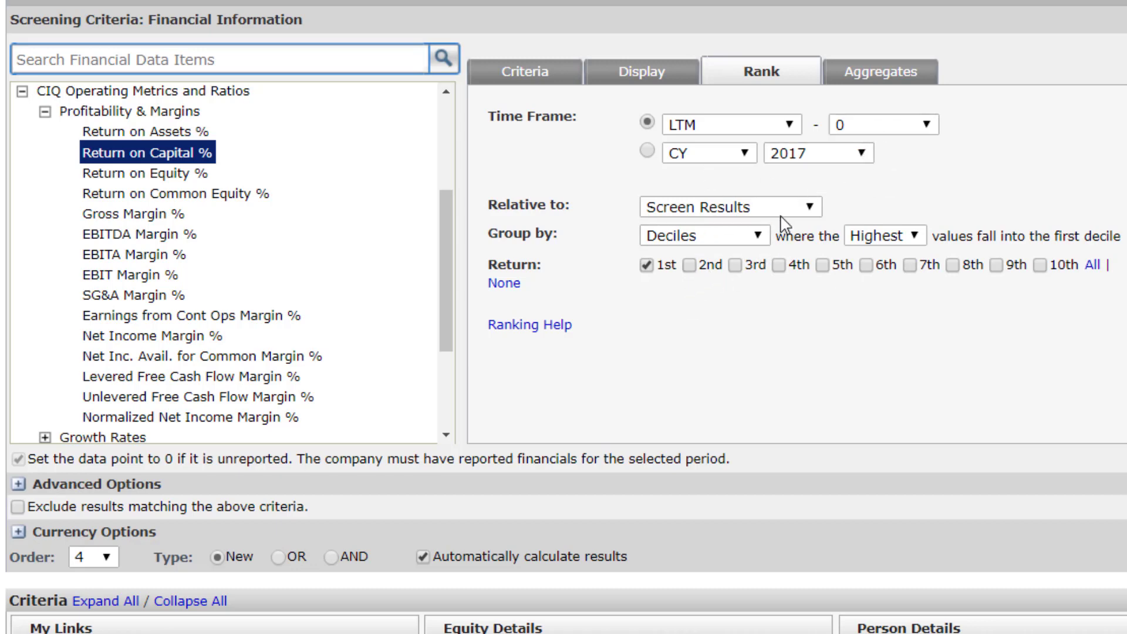
{"action": "left_click", "coordinate": [809, 208]}
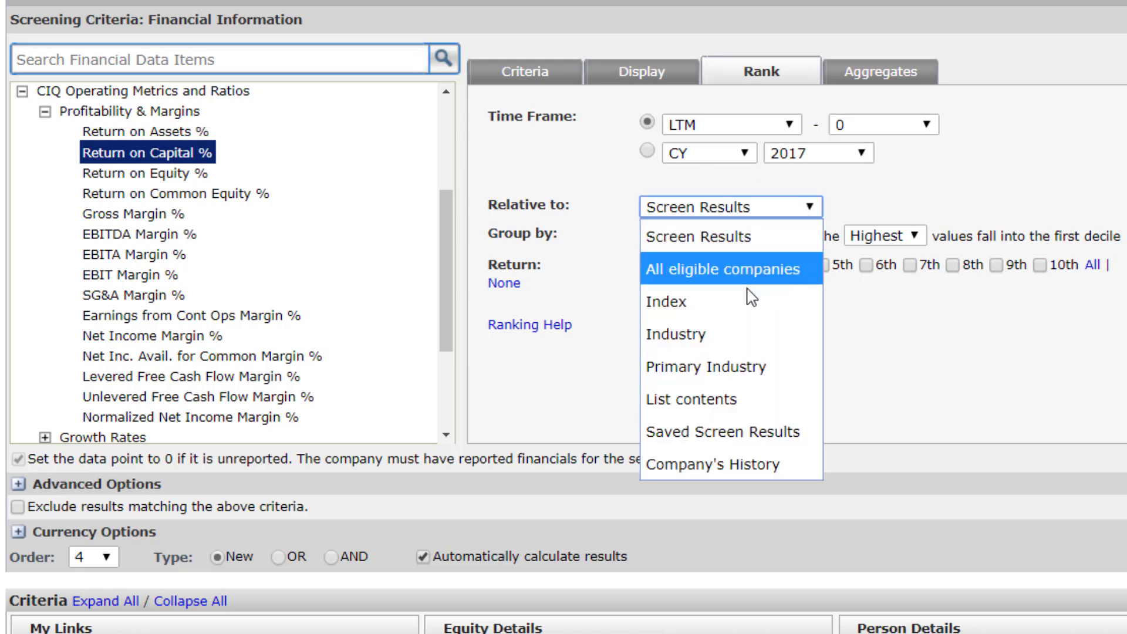
{"action": "left_click", "coordinate": [712, 375]}
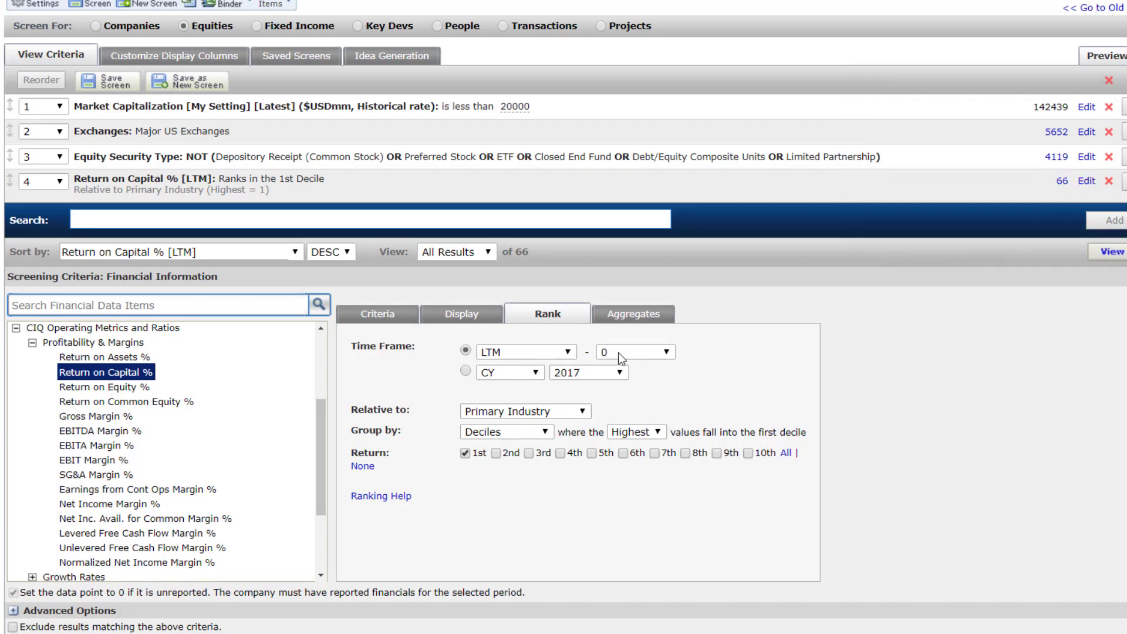
- Add a Gross Margin % [LTM] criterion returning the highest 1st, 2nd and 3rd deciles relative to Primary Industry
{"action": "scroll", "coordinate": [207, 439], "scroll_direction": "down", "scroll_amount": 3}
{"action": "scroll", "coordinate": [176, 438], "scroll_direction": "up", "scroll_amount": 3}
{"action": "left_click", "coordinate": [100, 417]}
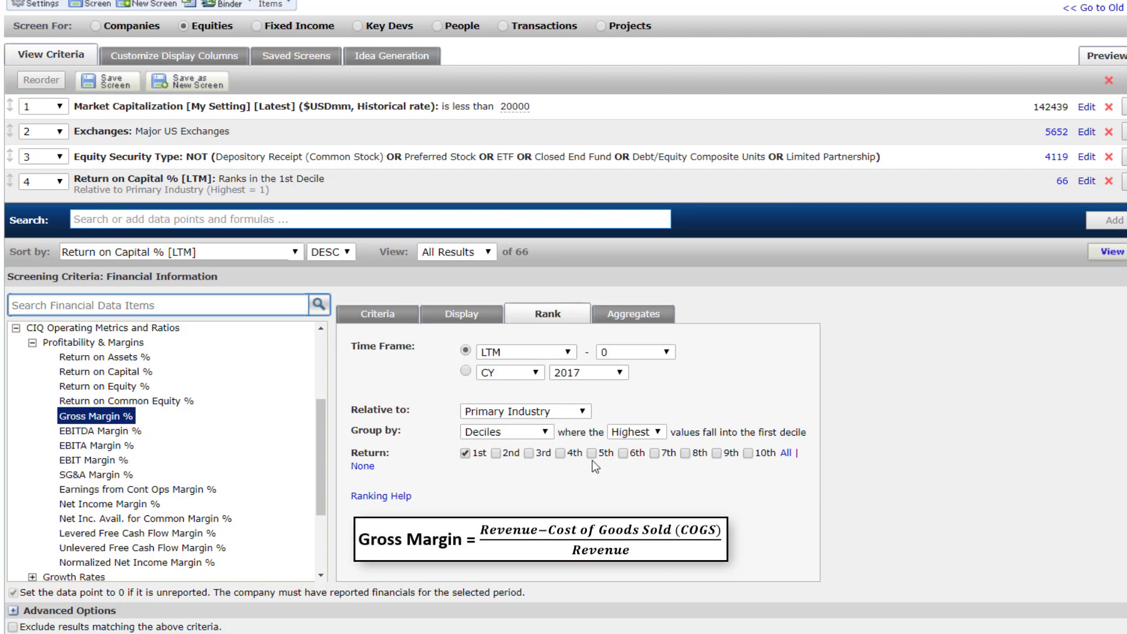
{"action": "scroll", "coordinate": [583, 463], "scroll_direction": "down", "scroll_amount": 2}
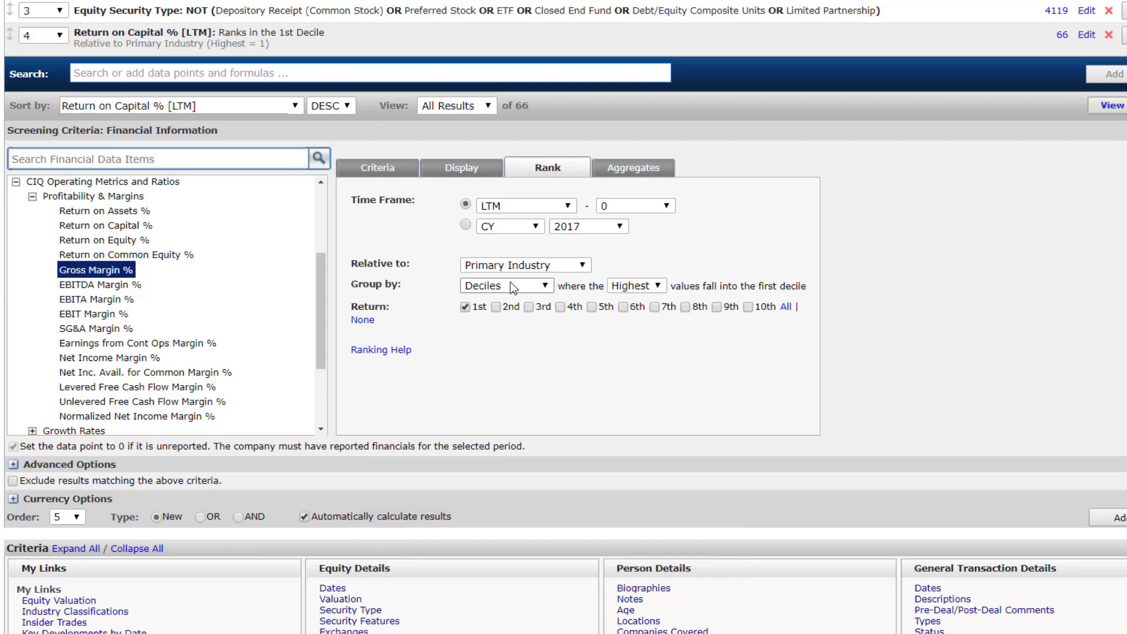
{"action": "left_click", "coordinate": [566, 206]}
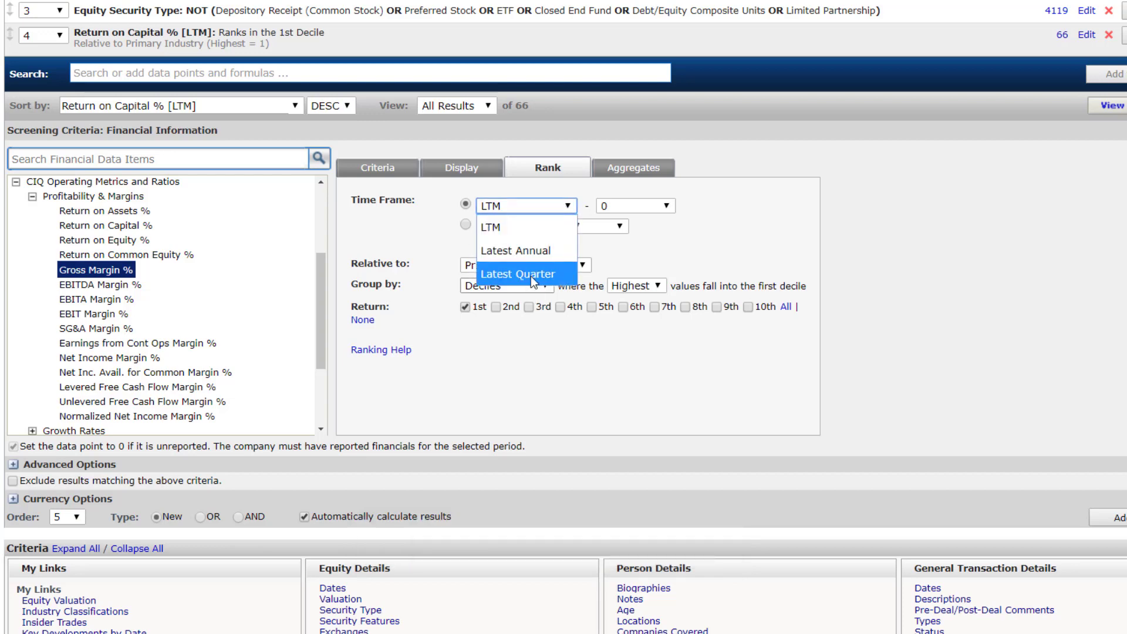
{"action": "left_click", "coordinate": [525, 367]}
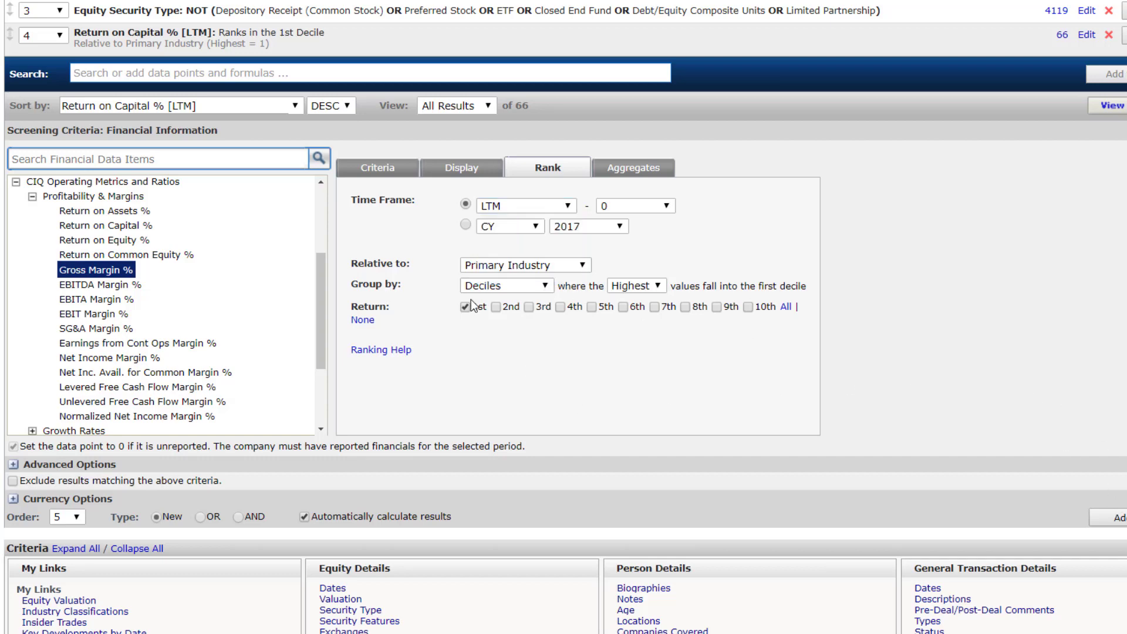
{"action": "left_click", "coordinate": [496, 307]}
{"action": "left_click", "coordinate": [1111, 517]}
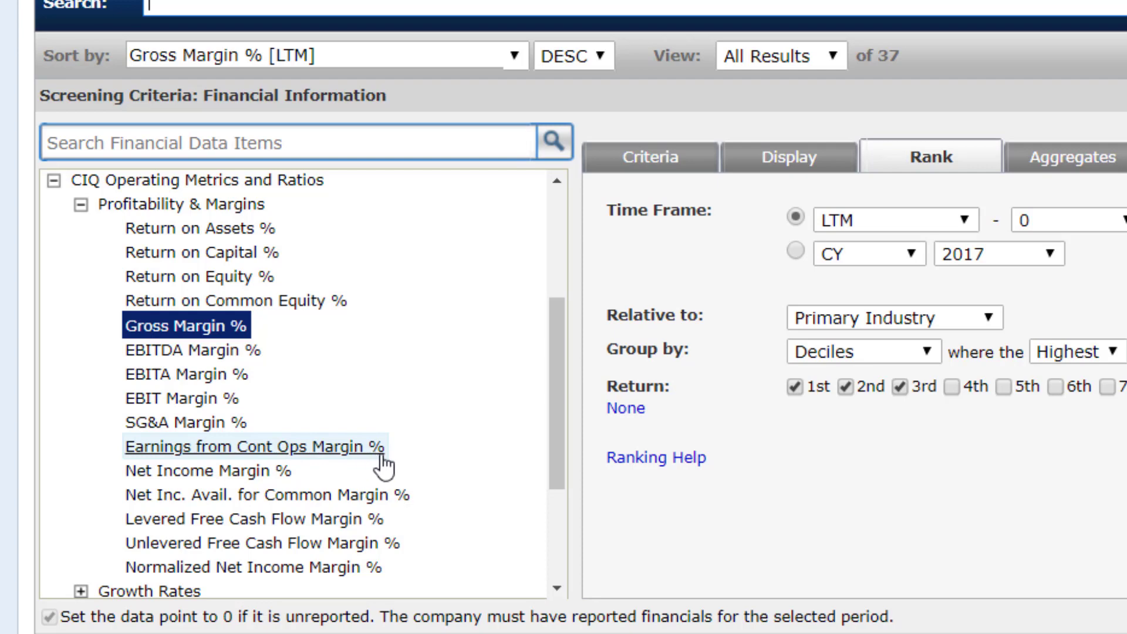
{"action": "scroll", "coordinate": [413, 446], "scroll_direction": "down", "scroll_amount": 3}
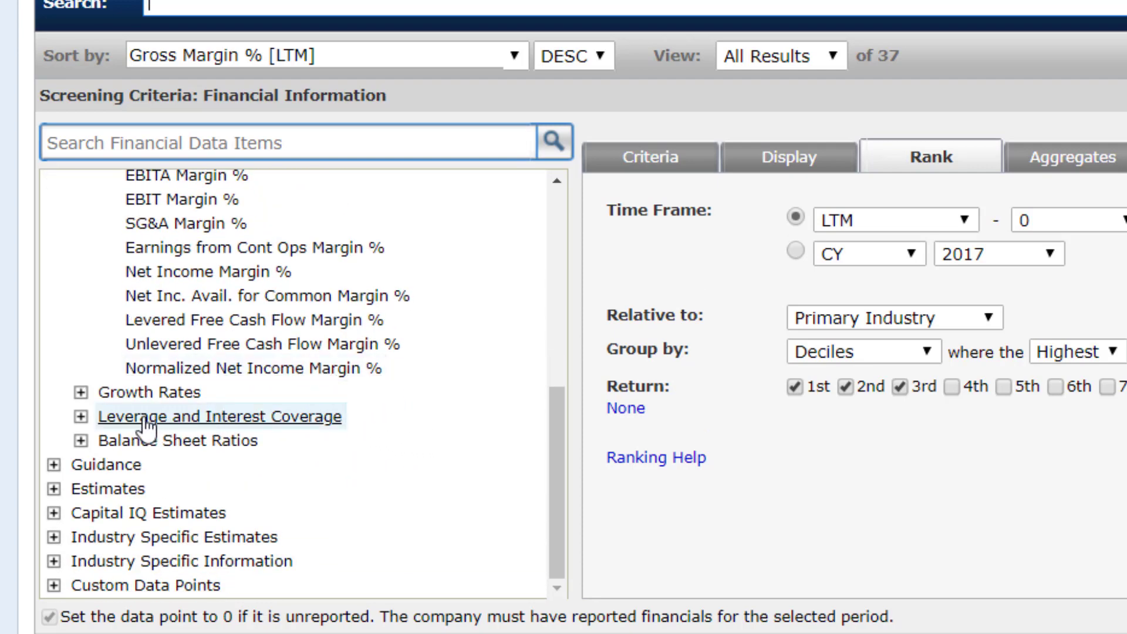
{"action": "left_click", "coordinate": [81, 393]}
{"action": "left_click", "coordinate": [103, 394]}
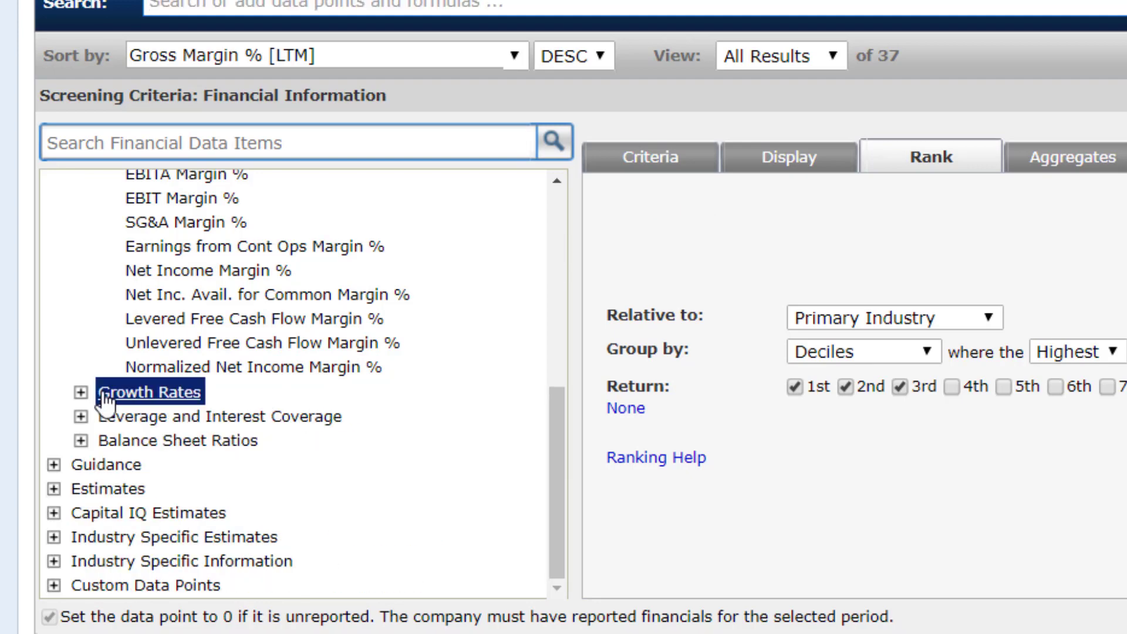
{"action": "scroll", "coordinate": [153, 388], "scroll_direction": "up", "scroll_amount": 4}
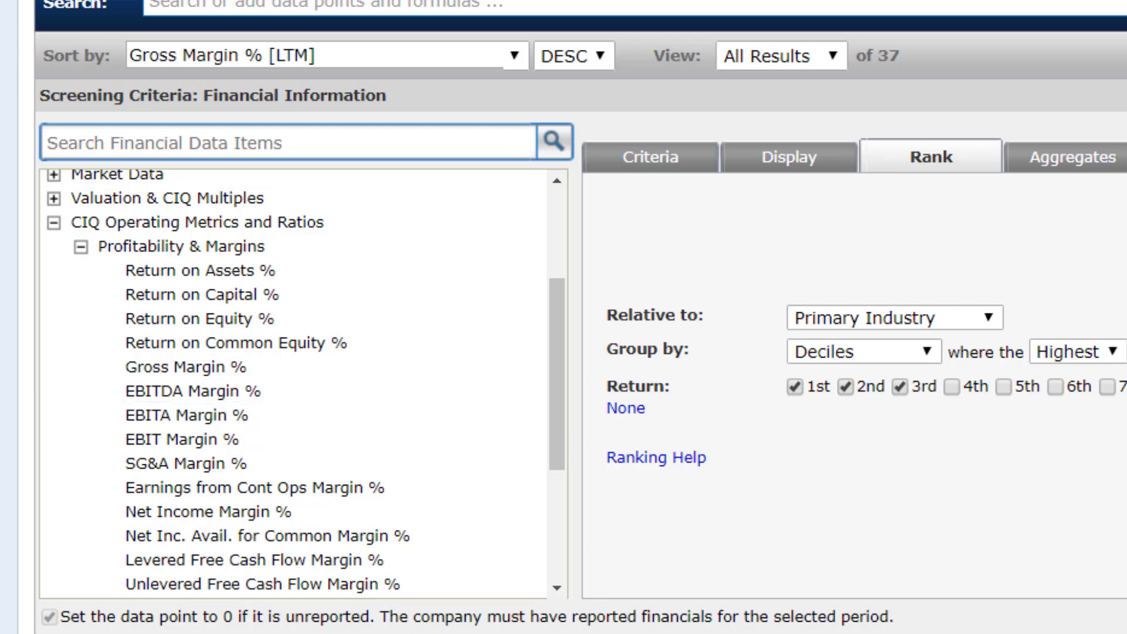
- Look through the screening results, including the companies on page 51-62, and return to the first results page
{"action": "scroll", "coordinate": [943, 500], "scroll_direction": "down", "scroll_amount": 10}
{"action": "scroll", "coordinate": [769, 349], "scroll_direction": "down", "scroll_amount": 8}
{"action": "scroll", "coordinate": [781, 348], "scroll_direction": "down", "scroll_amount": 5}
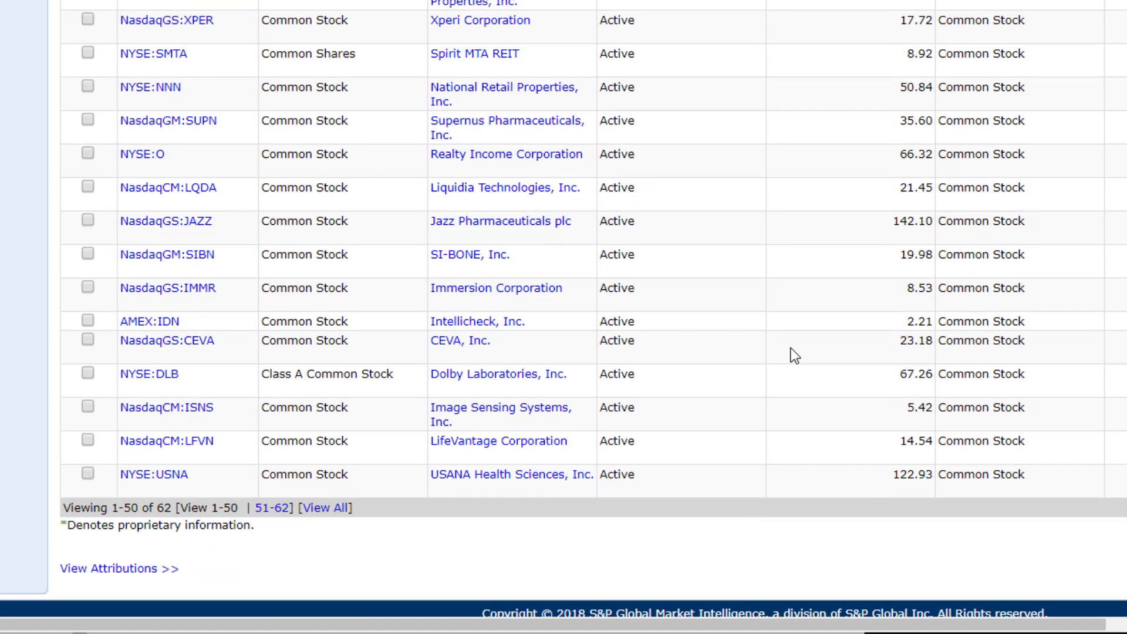
{"action": "left_click", "coordinate": [273, 509]}
{"action": "scroll", "coordinate": [684, 363], "scroll_direction": "down", "scroll_amount": 5}
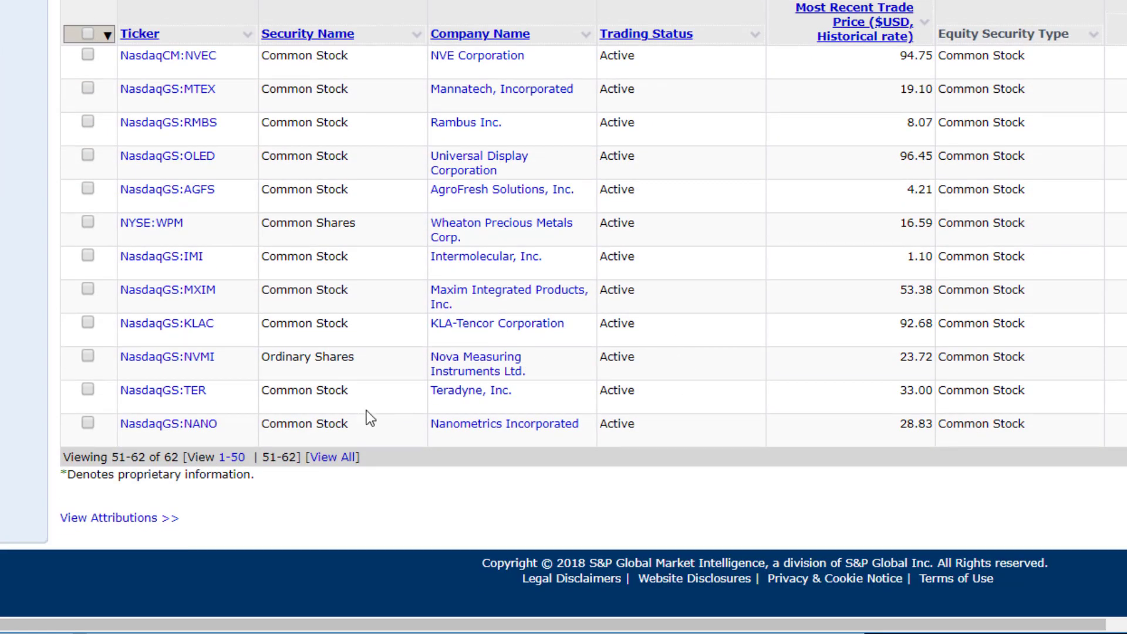
{"action": "left_click", "coordinate": [231, 457]}
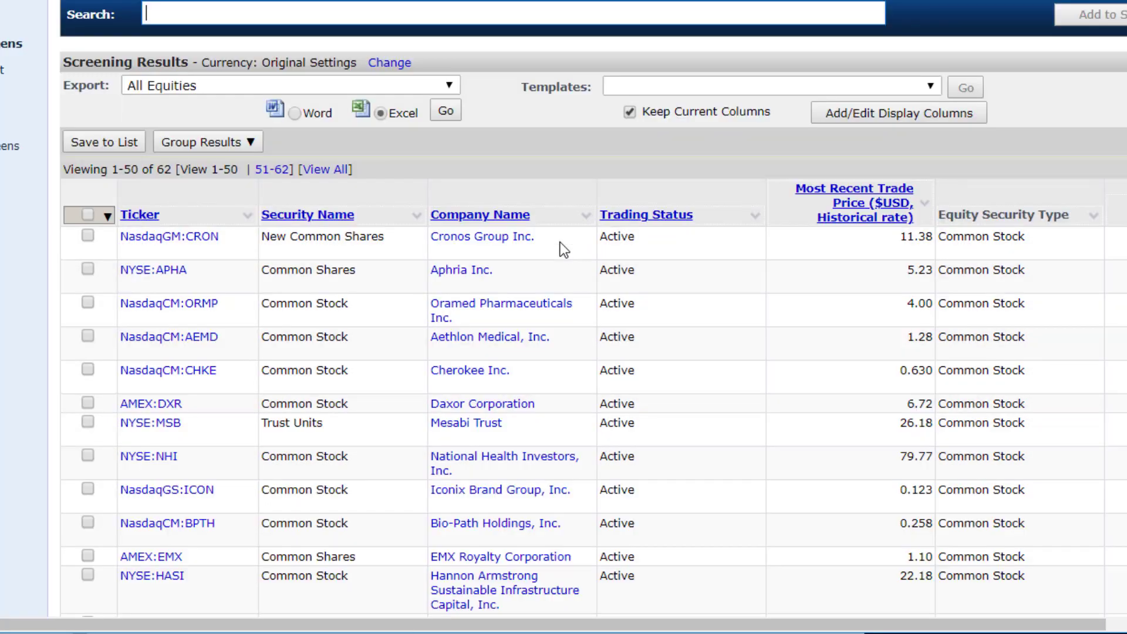
- Examine the companies listed on the first page of the screening results
{"action": "scroll", "coordinate": [560, 242], "scroll_direction": "down", "scroll_amount": 6}
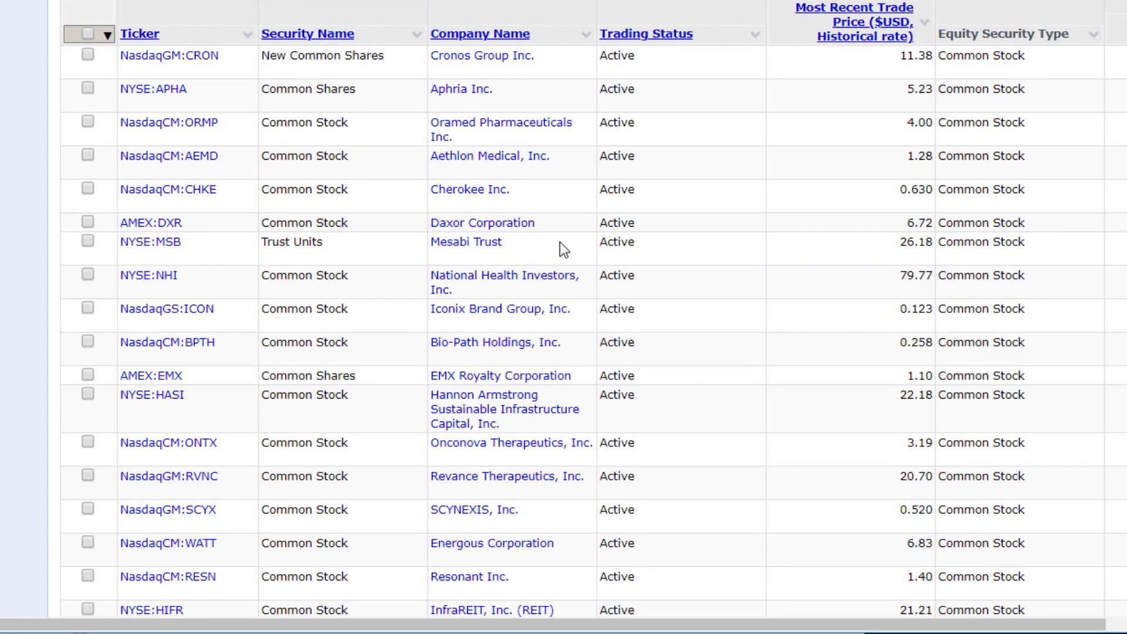
{"action": "scroll", "coordinate": [560, 242], "scroll_direction": "down", "scroll_amount": 7}
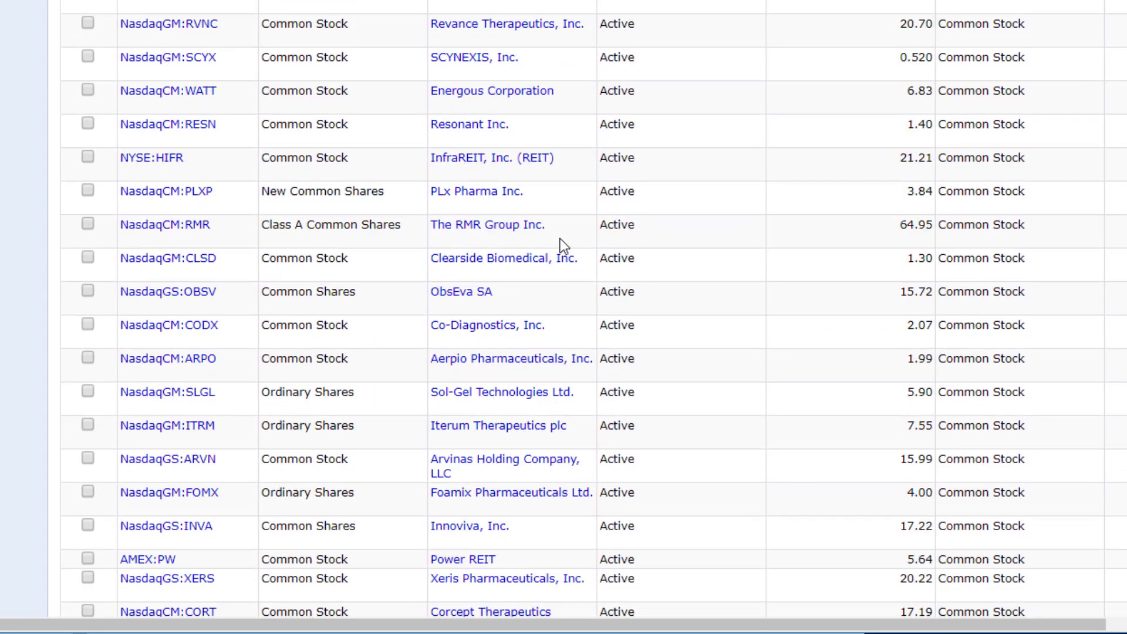
{"action": "scroll", "coordinate": [560, 238], "scroll_direction": "down", "scroll_amount": 5}
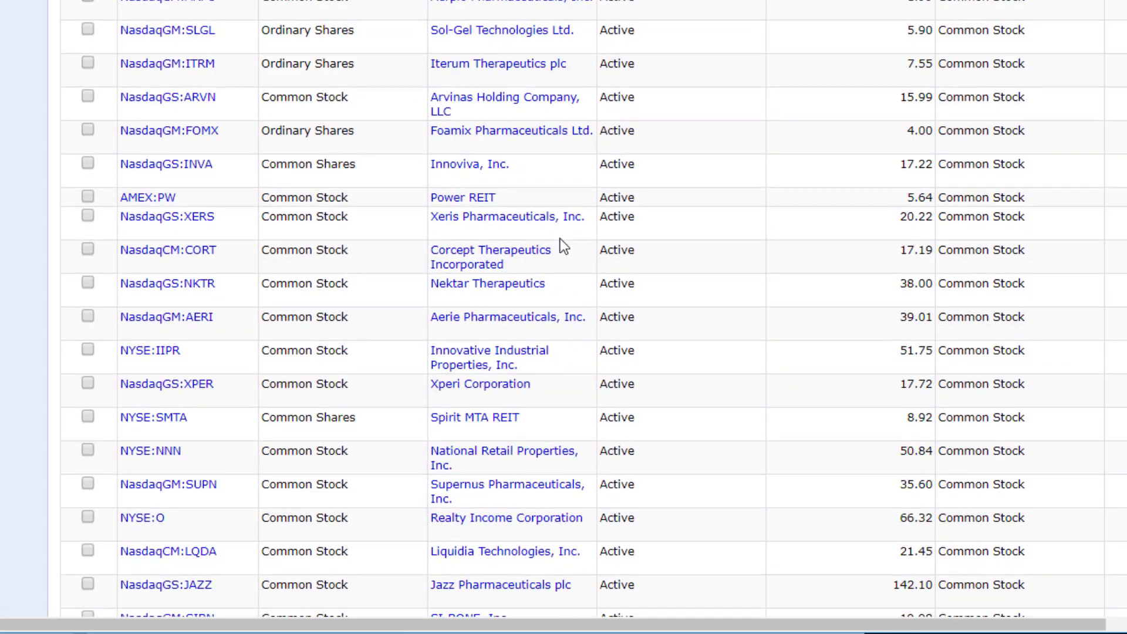
{"action": "scroll", "coordinate": [561, 238], "scroll_direction": "down", "scroll_amount": 2}
{"action": "scroll", "coordinate": [562, 238], "scroll_direction": "down", "scroll_amount": 2}
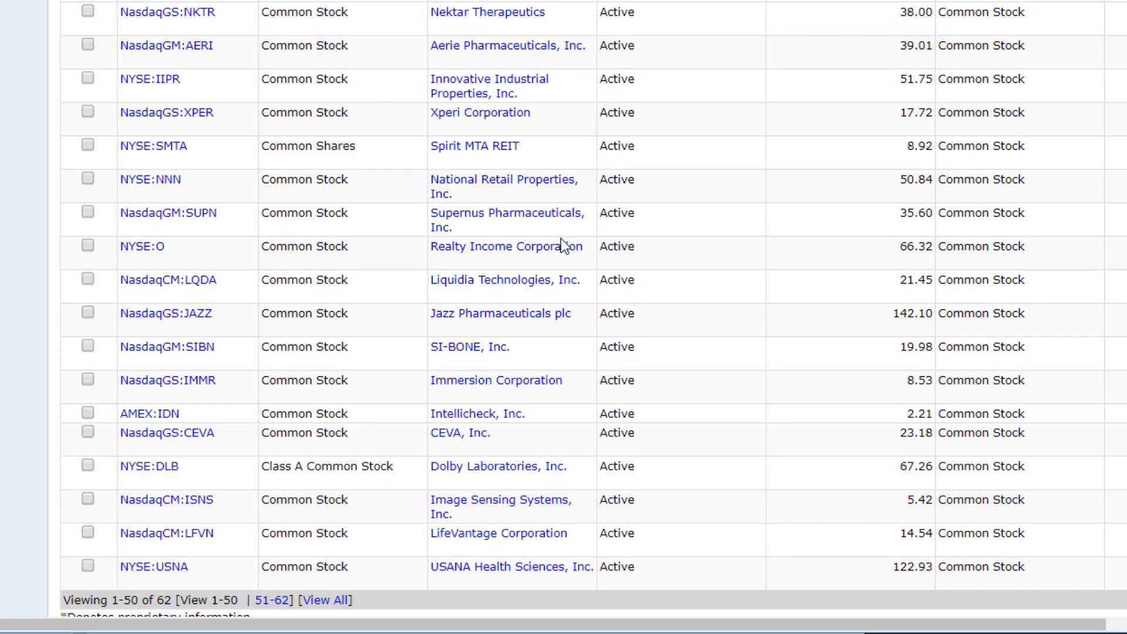
{"action": "scroll", "coordinate": [562, 272], "scroll_direction": "down", "scroll_amount": 2}
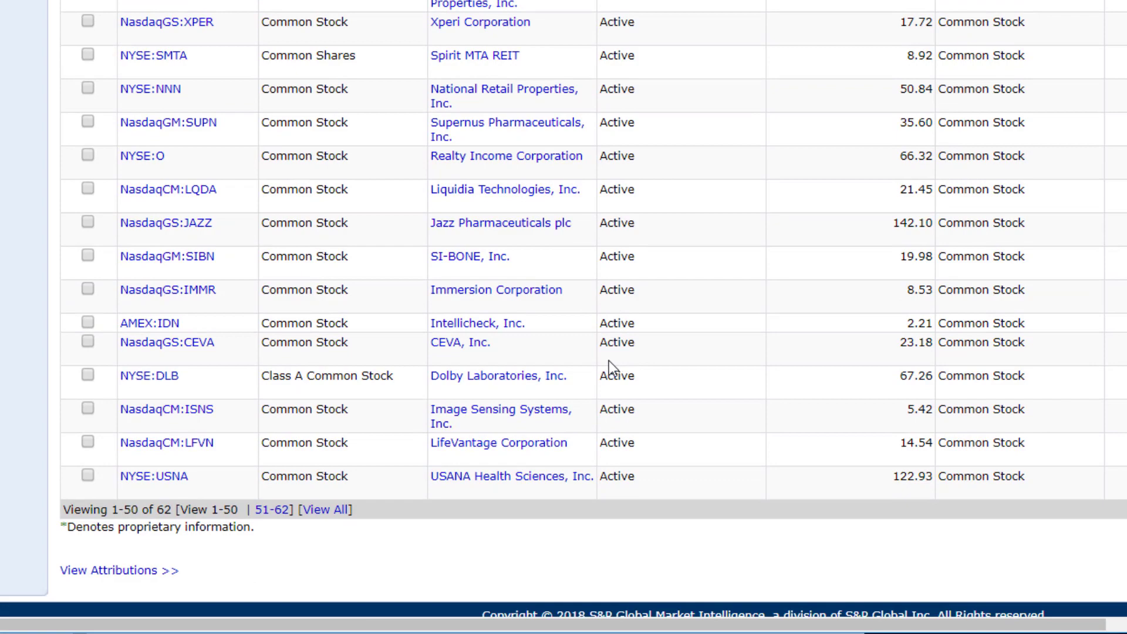
{"action": "scroll", "coordinate": [608, 360], "scroll_direction": "up", "scroll_amount": 4}
{"action": "scroll", "coordinate": [600, 361], "scroll_direction": "up", "scroll_amount": 6}
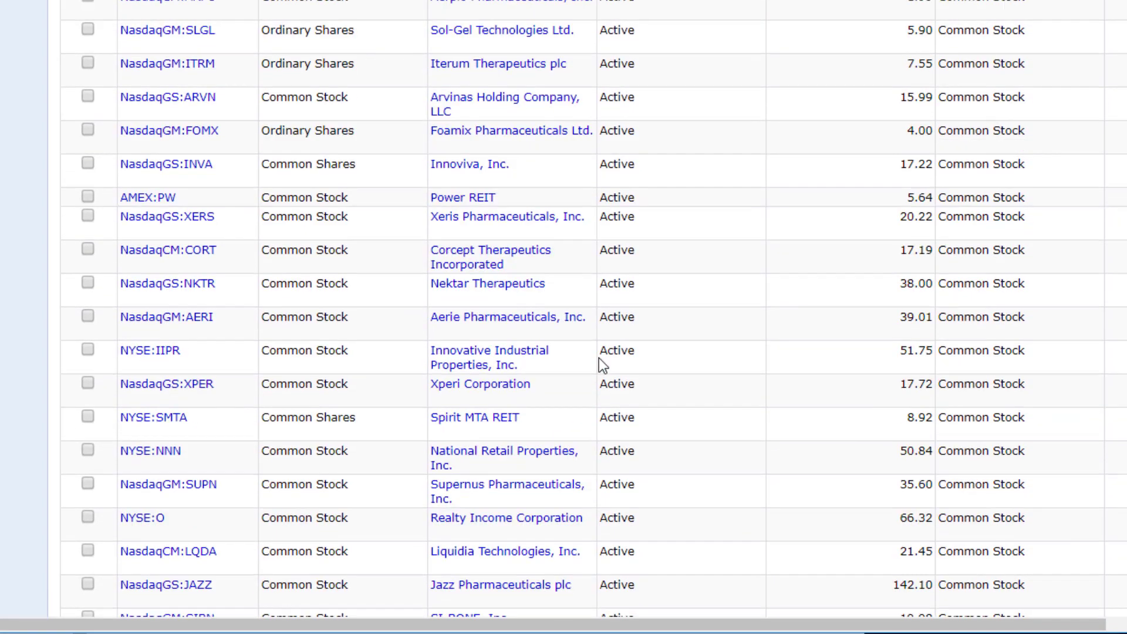
{"action": "scroll", "coordinate": [600, 362], "scroll_direction": "up", "scroll_amount": 3}
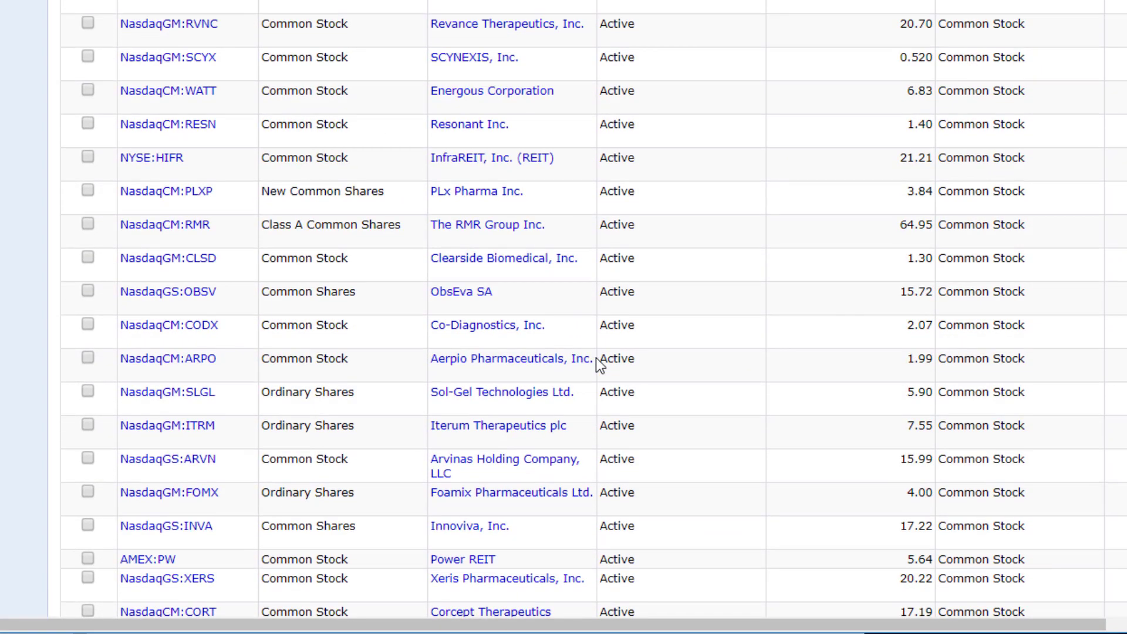
{"action": "scroll", "coordinate": [597, 358], "scroll_direction": "up", "scroll_amount": 5}
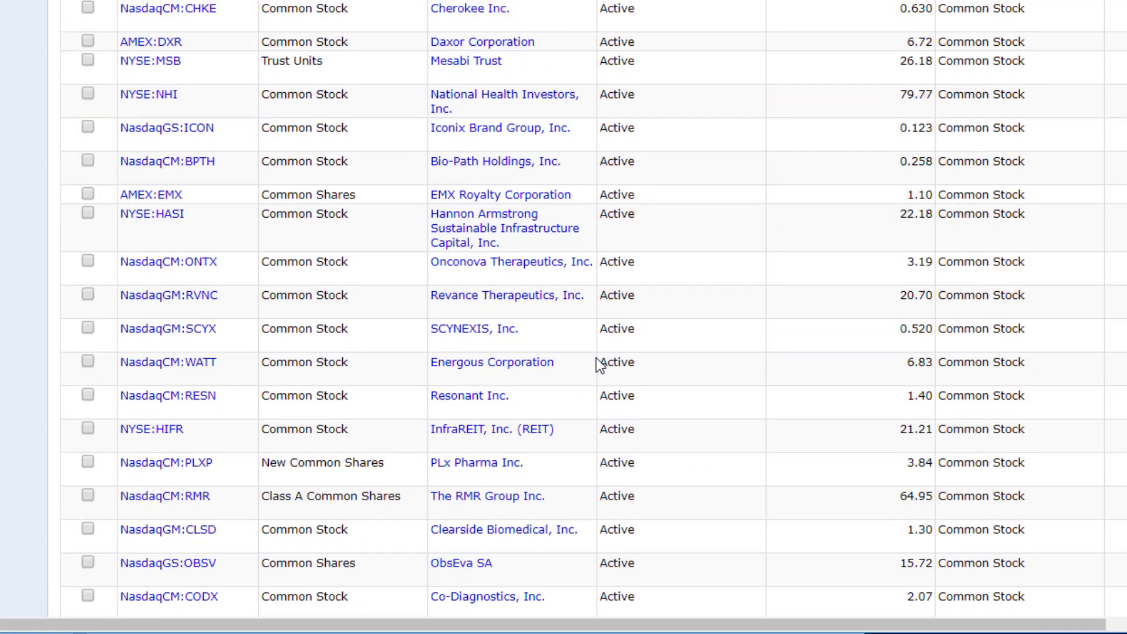
- Open the company profile of Dolby Laboratories, Inc. from the screening results
{"action": "scroll", "coordinate": [596, 358], "scroll_direction": "down", "scroll_amount": 18}
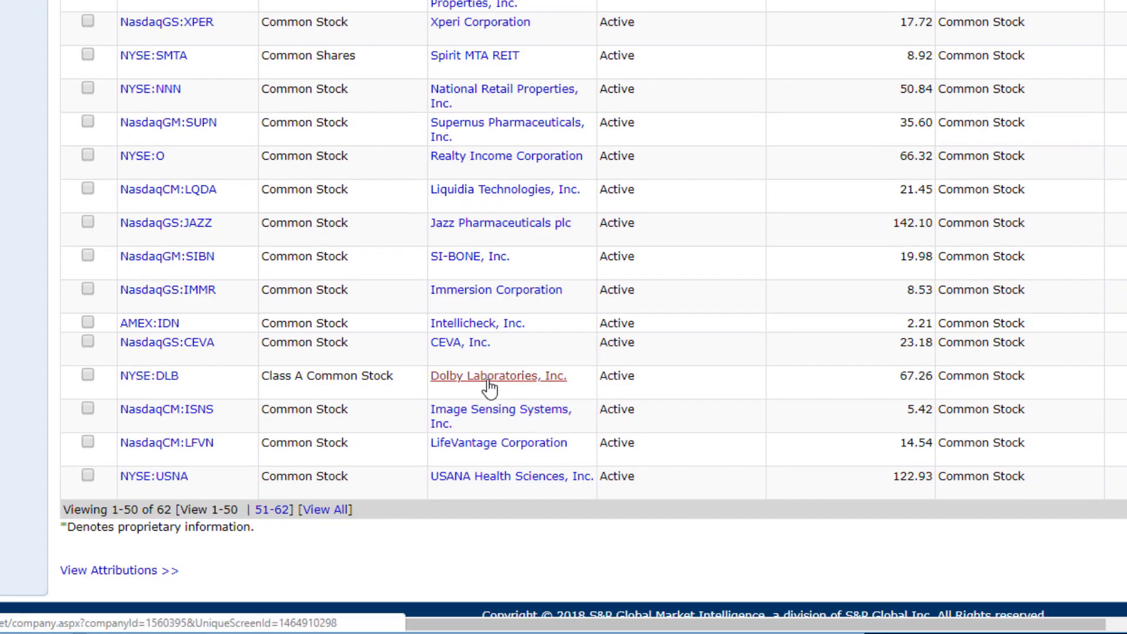
{"action": "left_click", "coordinate": [489, 388]}
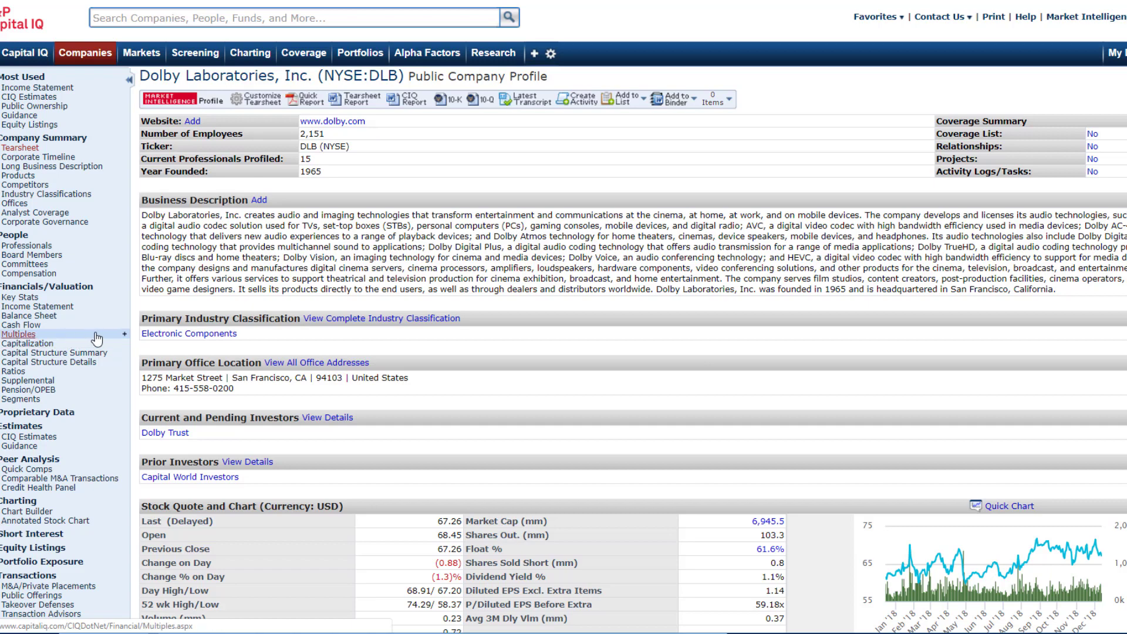
- Open the Quick Comps for Dolby Laboratories and compare its LTM gross margin with its peers in the operating statistics
{"action": "scroll", "coordinate": [94, 349], "scroll_direction": "down", "scroll_amount": 2}
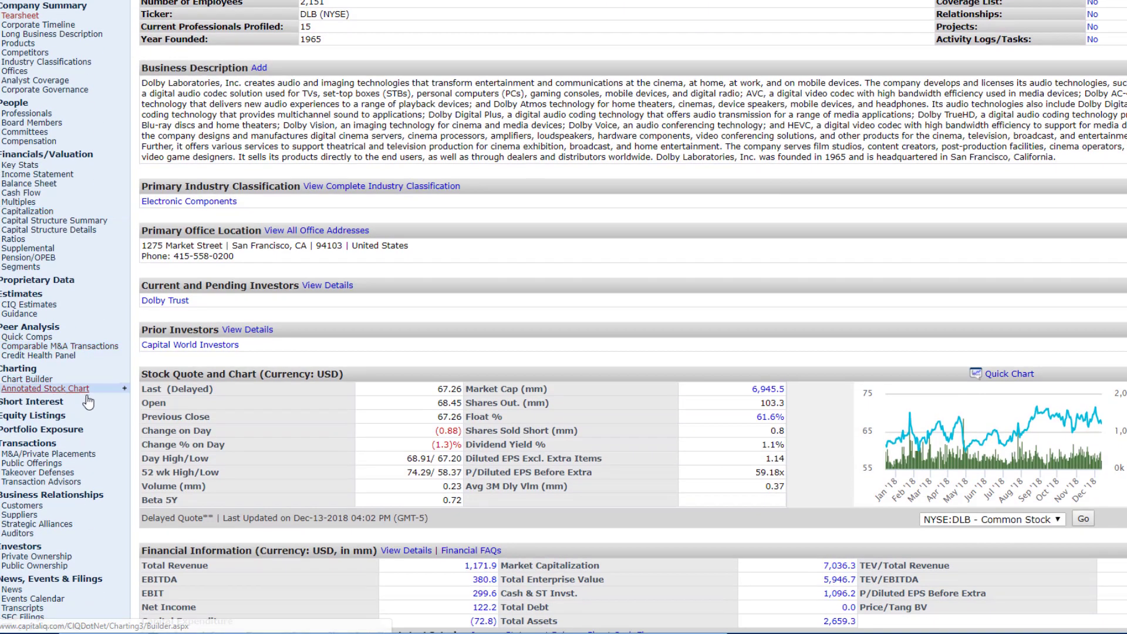
{"action": "left_click", "coordinate": [40, 339]}
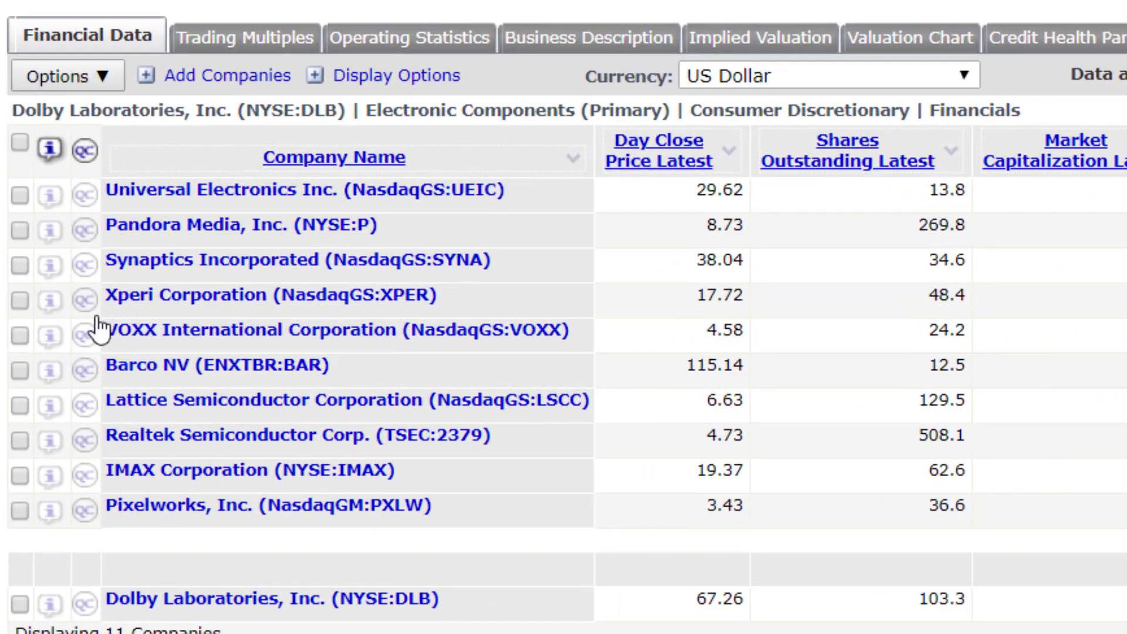
{"action": "left_click", "coordinate": [403, 44]}
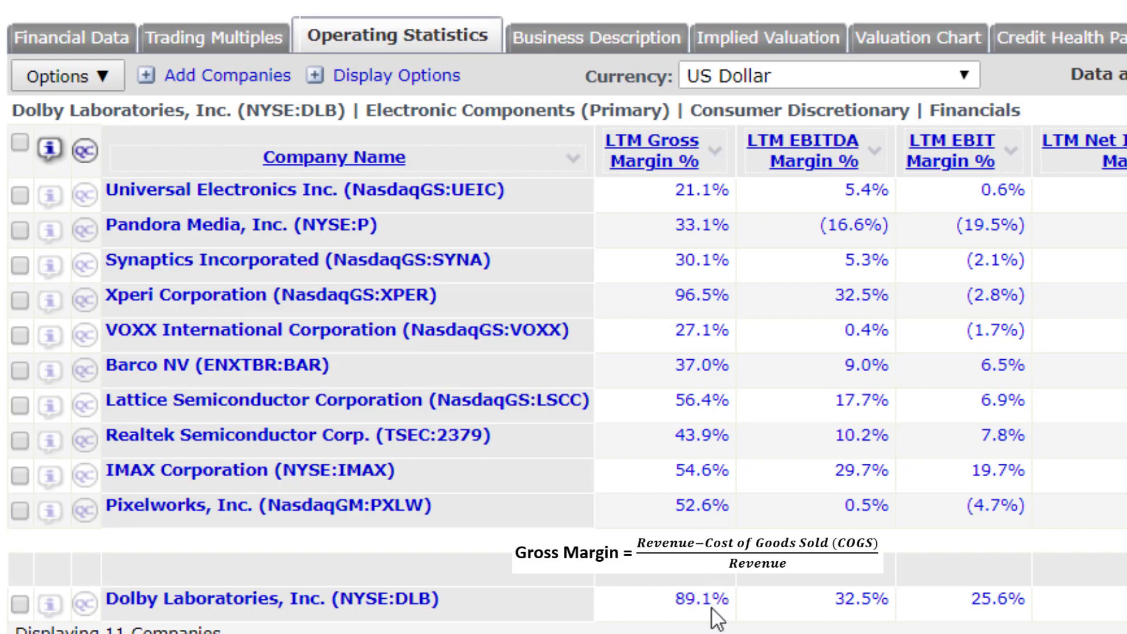
{"action": "left_click", "coordinate": [717, 608]}
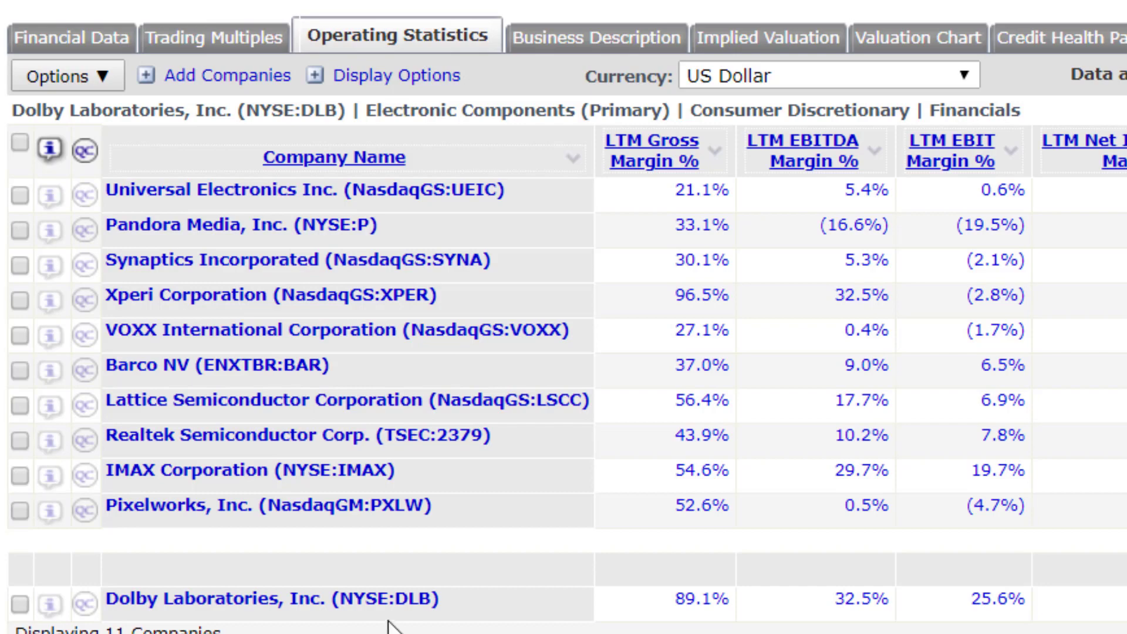
- Return to the Dolby Laboratories company profile and highlight the business description's statement that it develops and licenses its audio technologies
{"action": "left_click", "coordinate": [379, 599]}
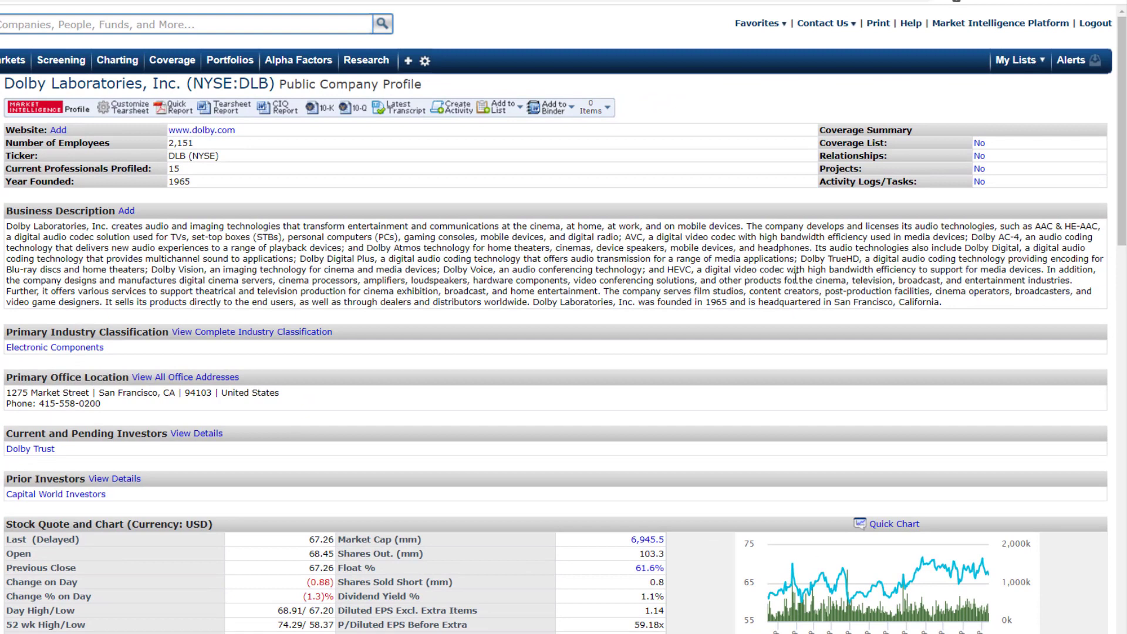
{"action": "left_click_drag", "start_coordinate": [746, 226], "coordinate": [1000, 226]}
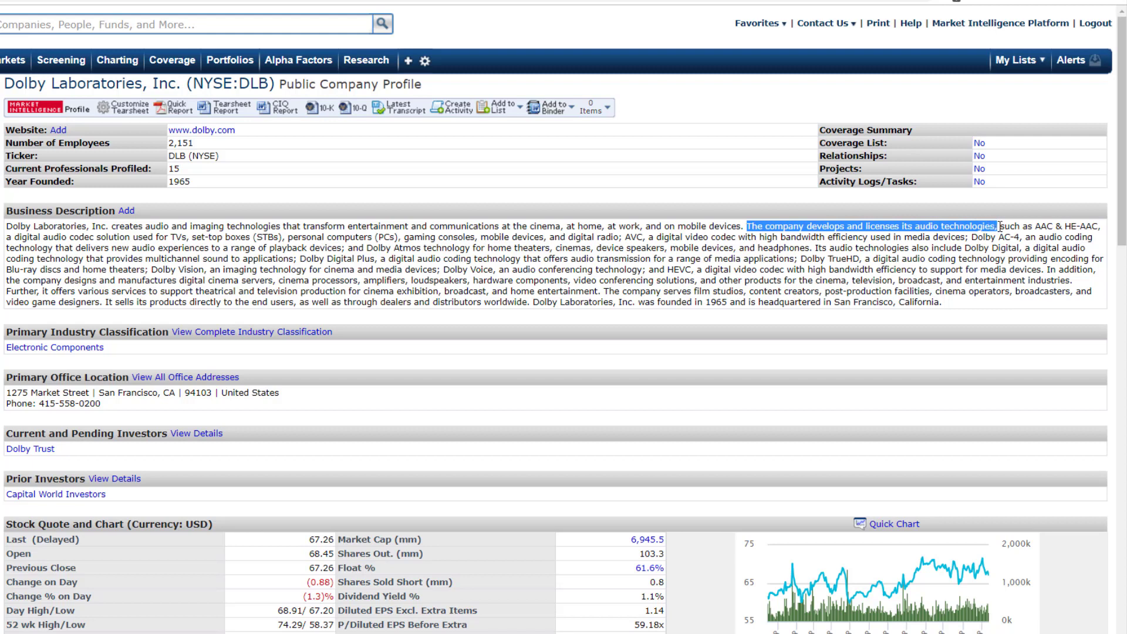